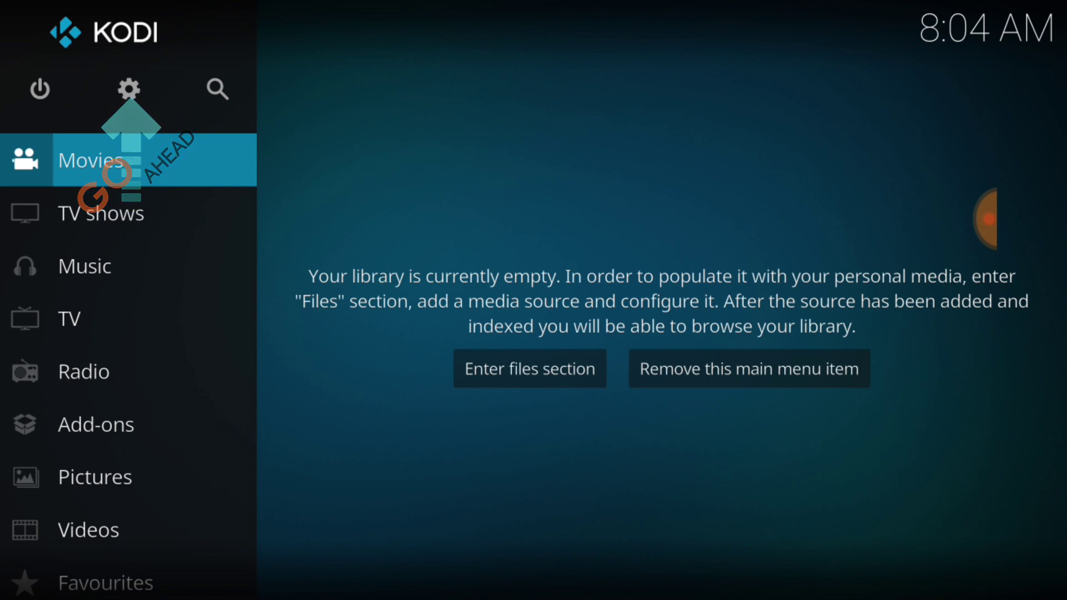
Step: Allow add-ons from unknown sources in the system's add-on settings, accept the warning and return to the home screen
key("Up")
key("Return")
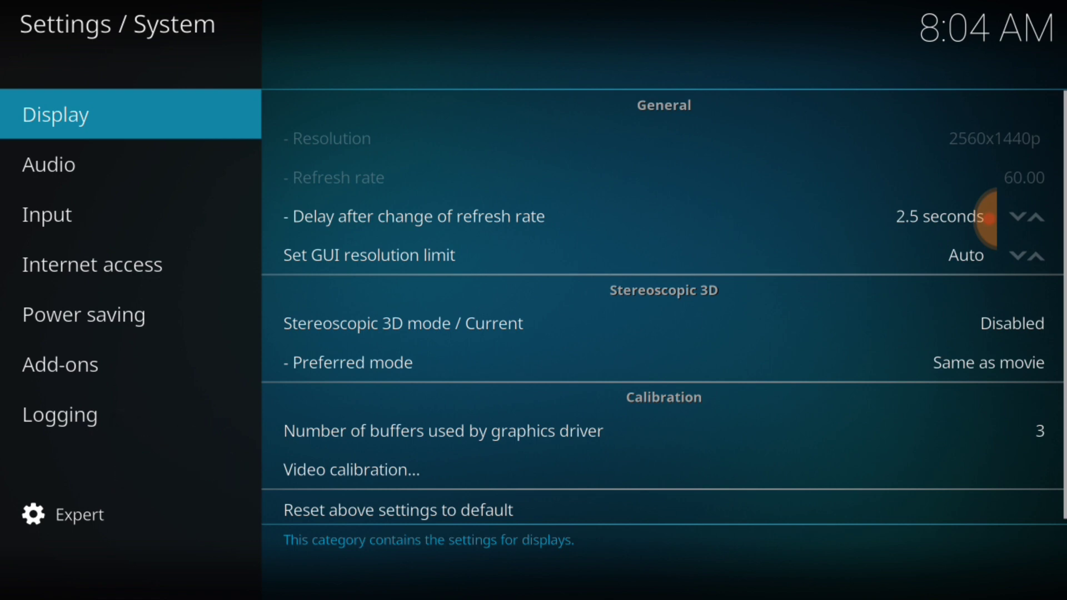
left_click(60, 365)
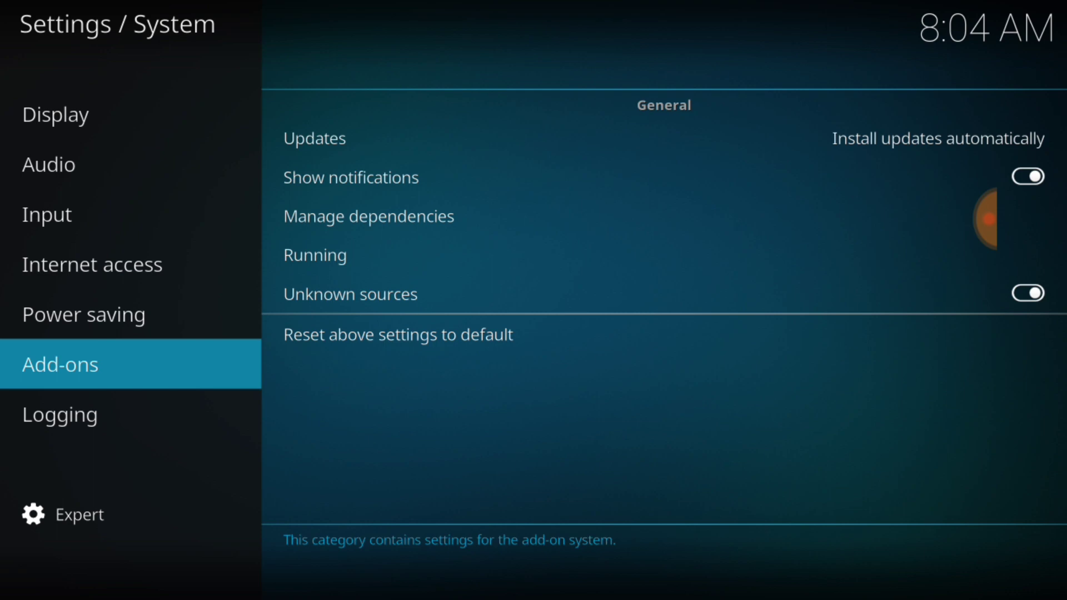
left_click(1029, 293)
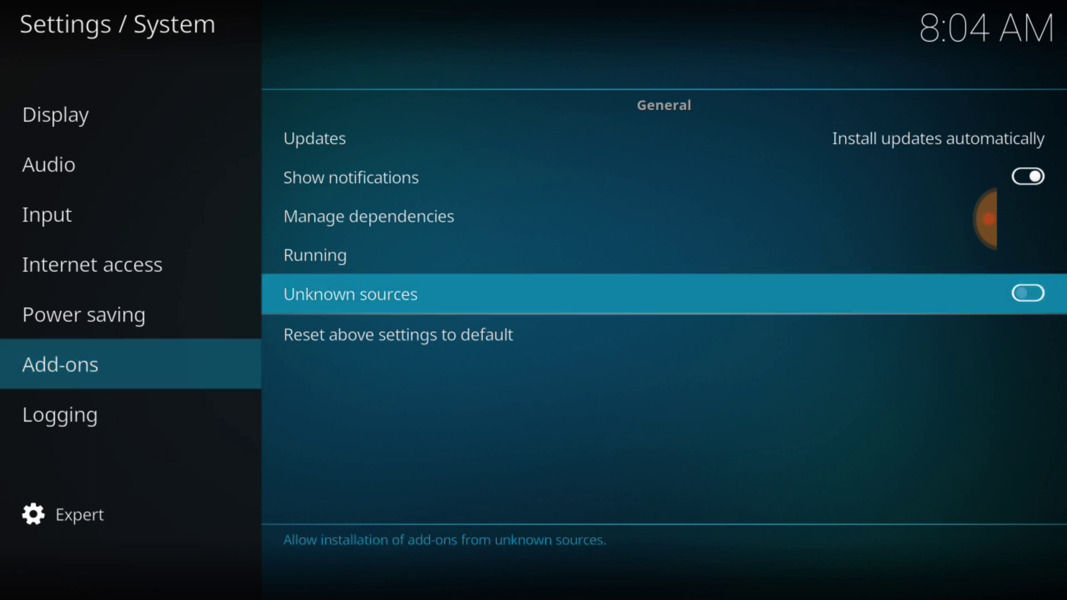
key("Return")
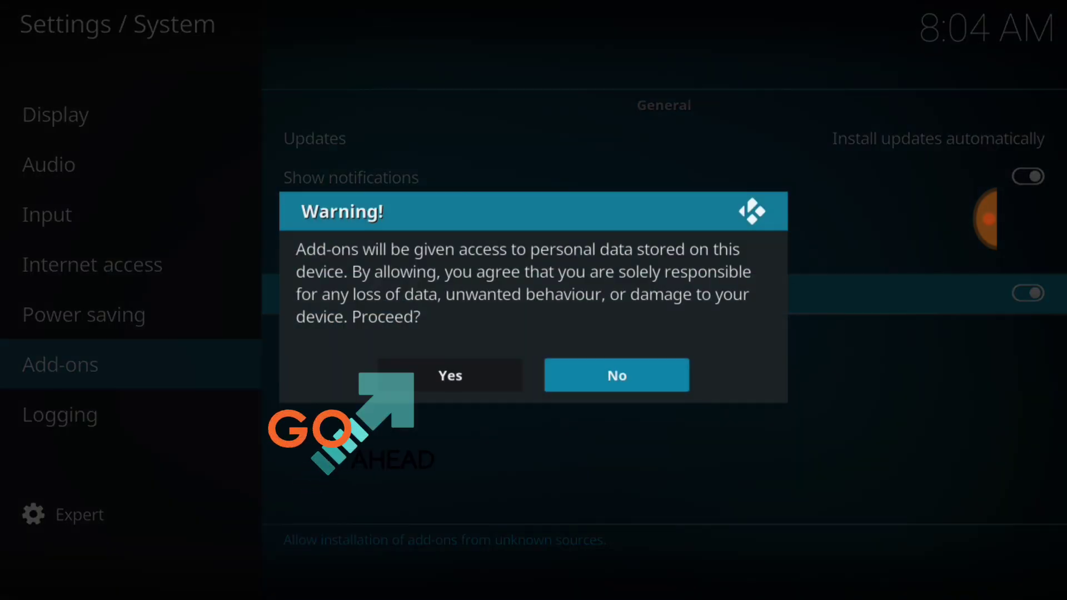
key("Left")
key("Return")
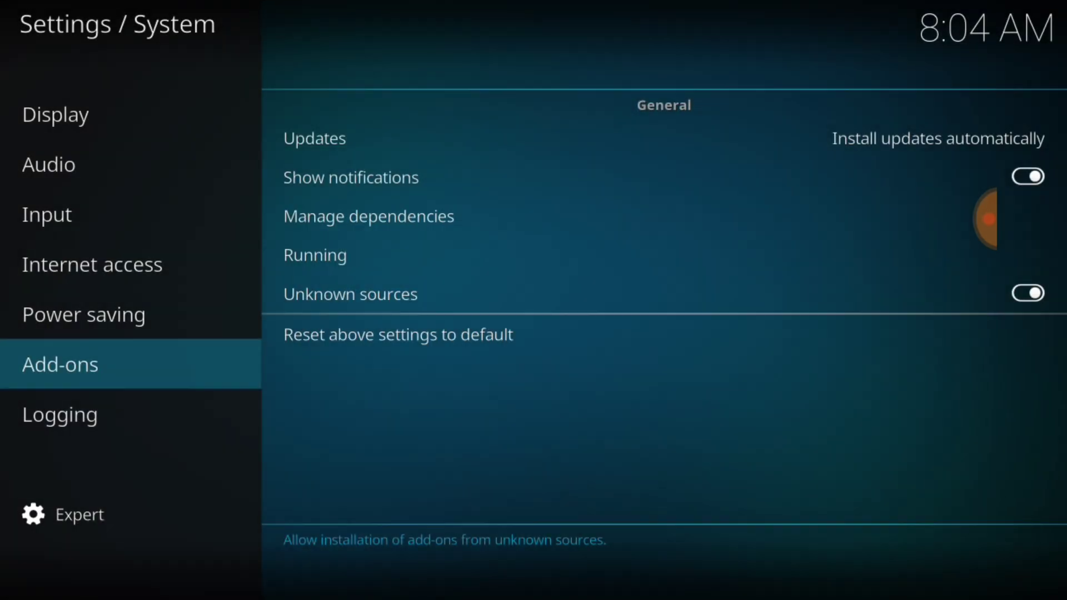
left_click(1032, 469)
left_click(1033, 470)
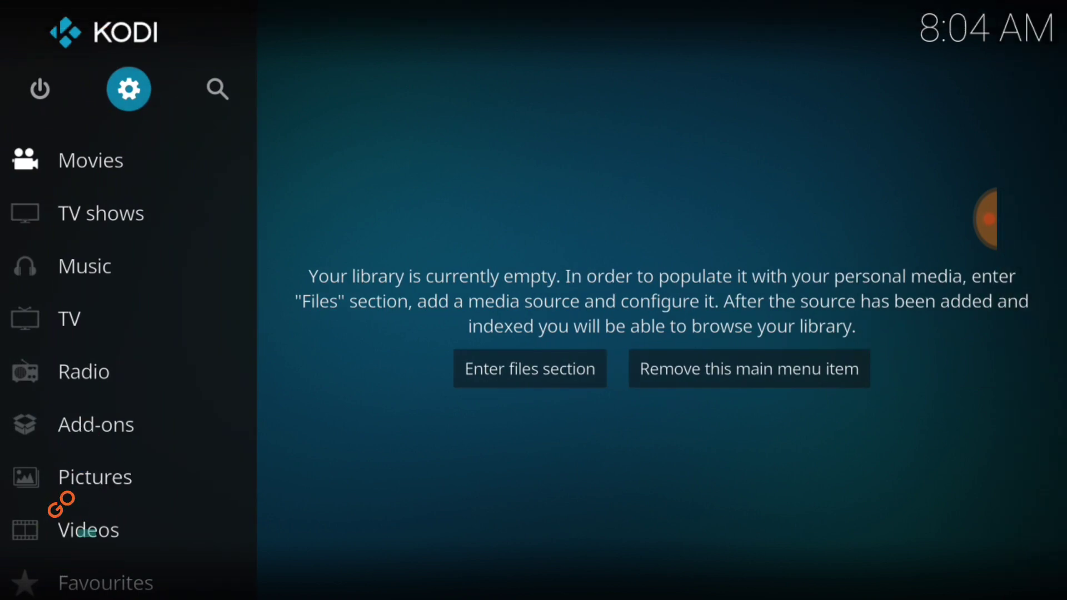
Step: Open Git Browser from the installed program add-ons
left_click(111, 424)
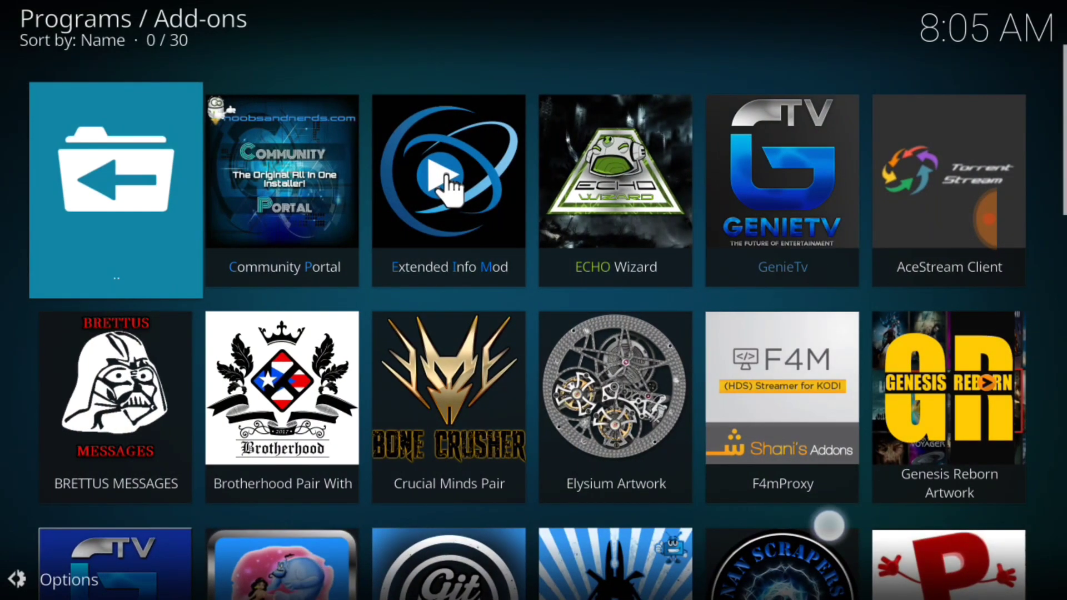
scroll(449, 186, "down", 3)
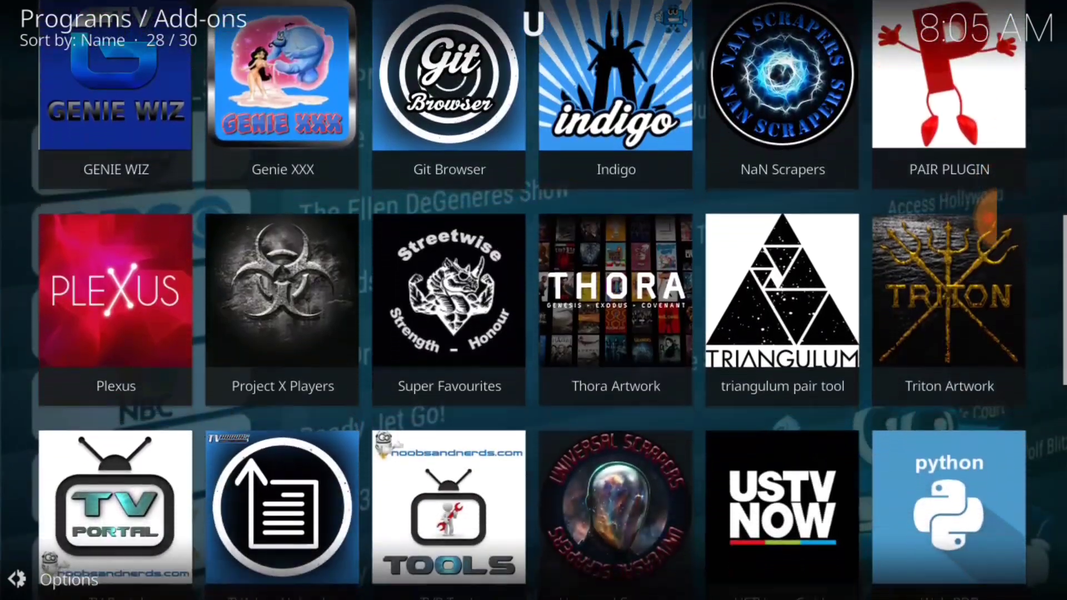
scroll(630, 407, "down", 1)
scroll(630, 407, "up", 2)
scroll(630, 407, "up", 2)
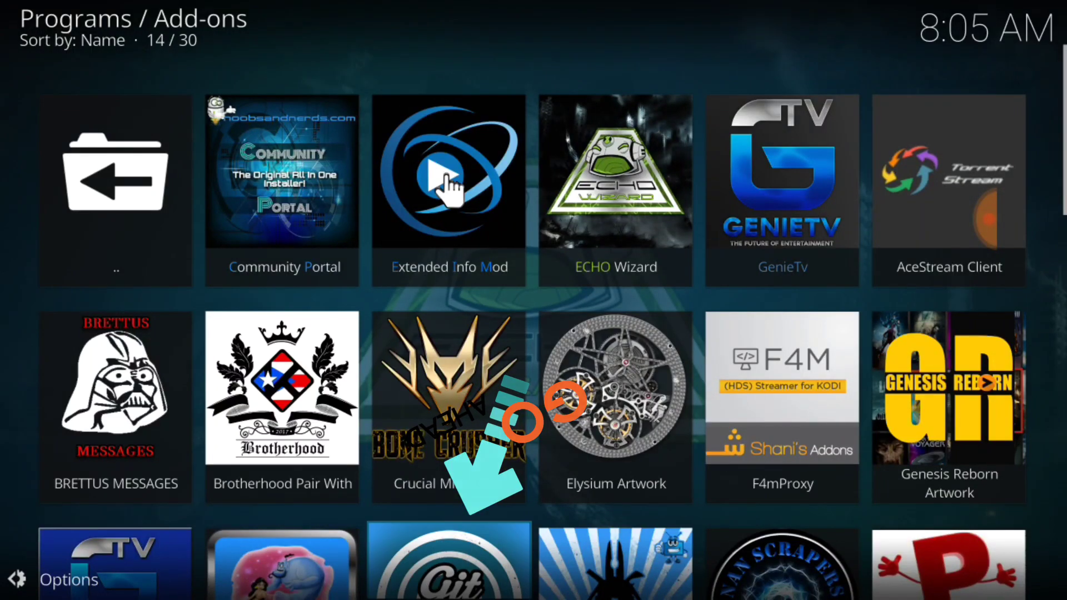
left_click(453, 514)
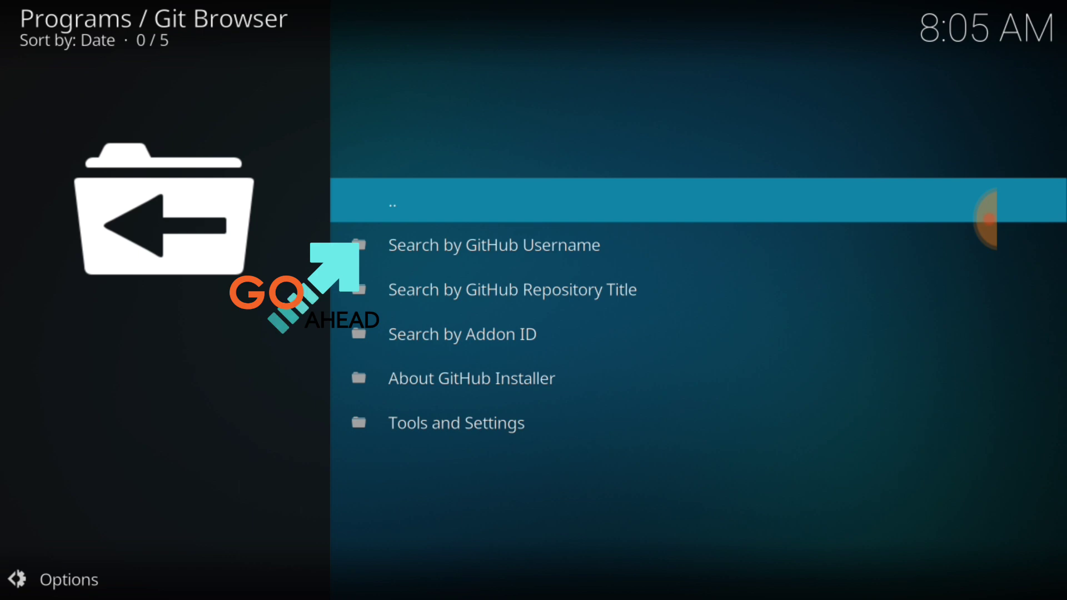
Step: Search by GitHub username in Git Browser using the saved username entry
left_click(578, 241)
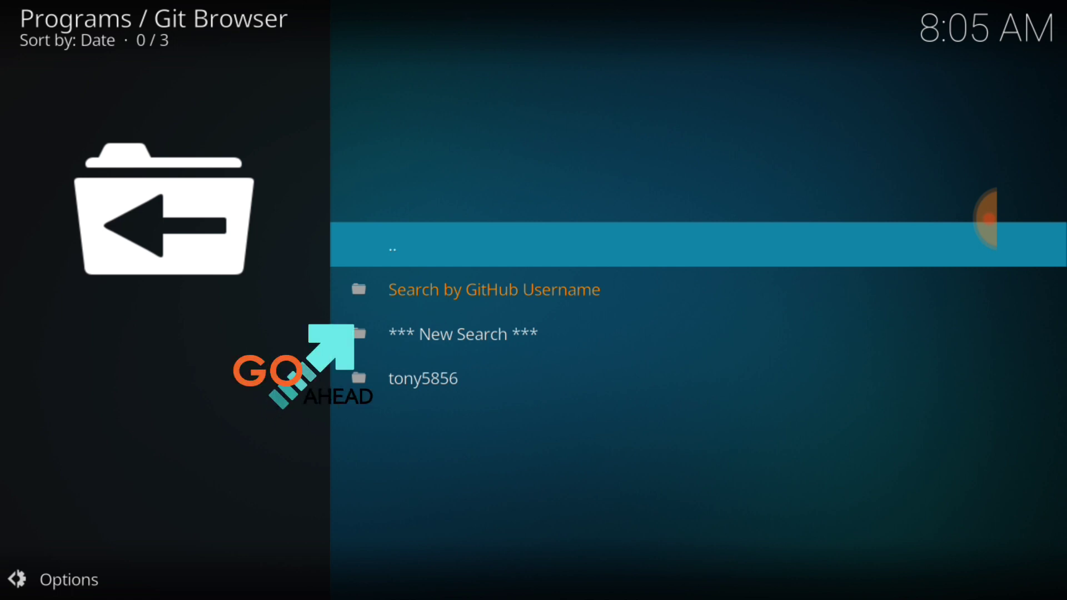
left_click(488, 333)
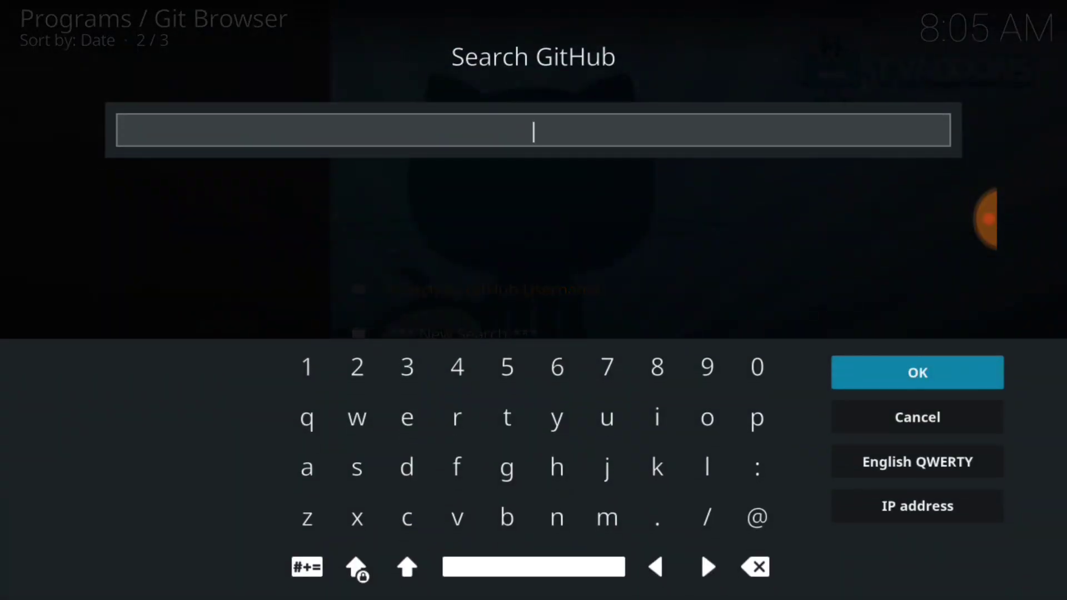
left_click(918, 418)
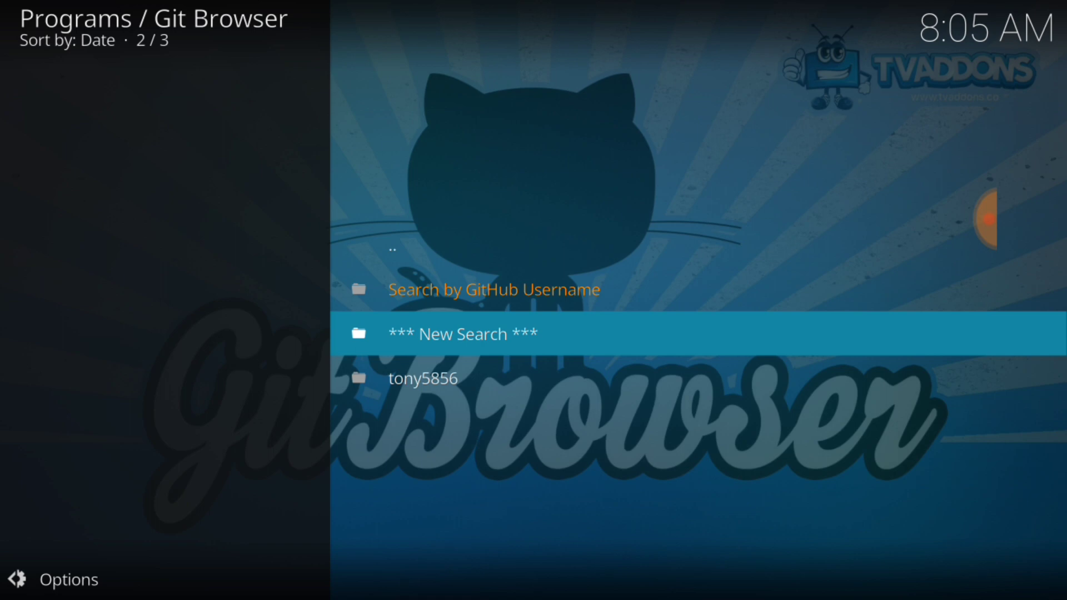
key("Down")
key("Return")
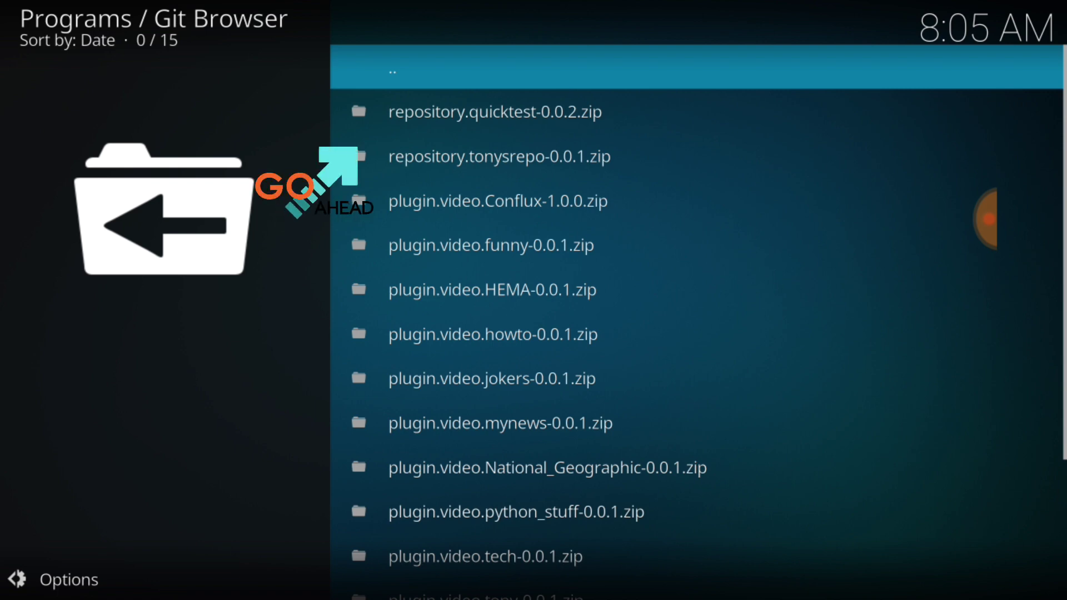
Step: Install repository.tonysrepo-0.0.1.zip and continue without restarting
left_click(589, 154)
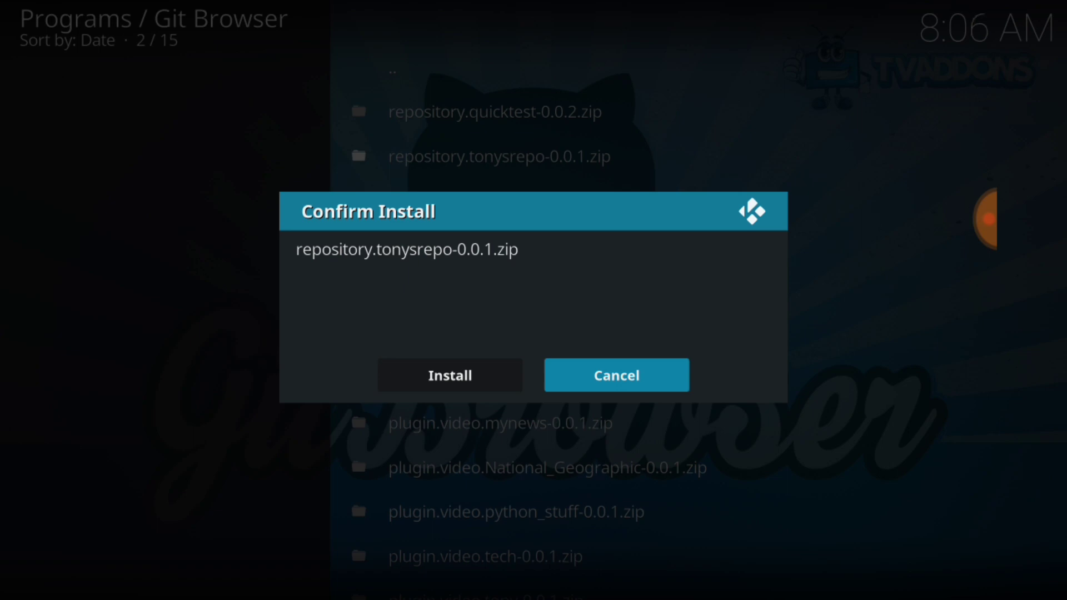
left_click(460, 374)
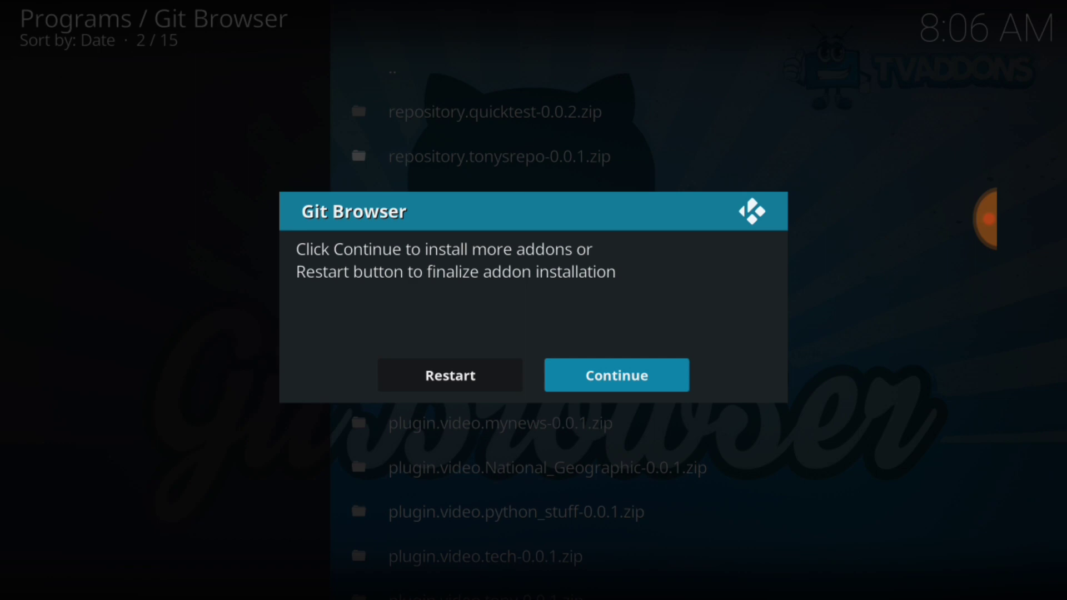
left_click(644, 374)
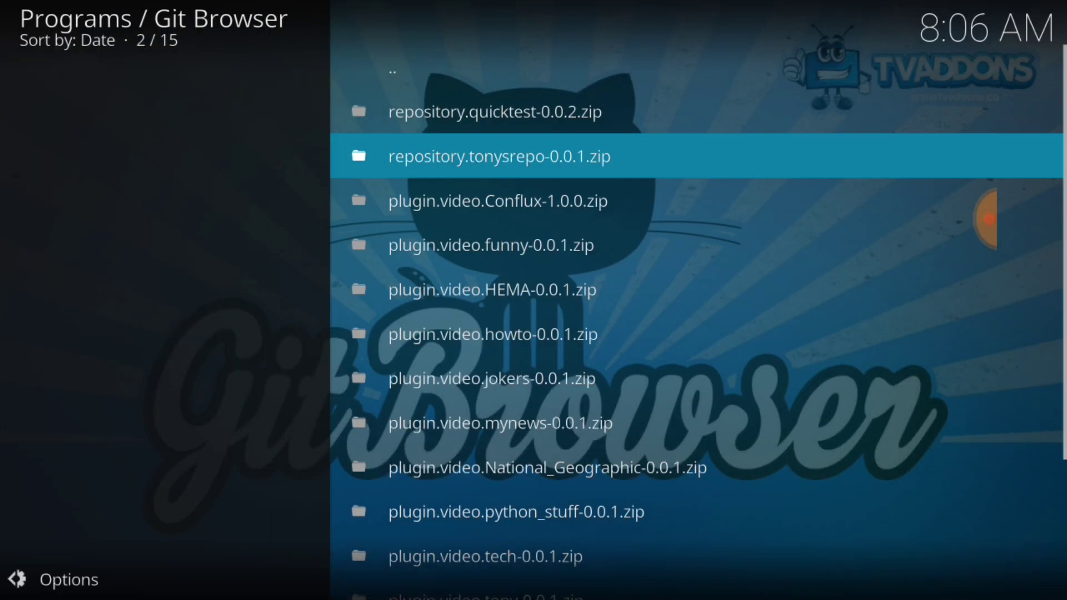
Step: Leave Git Browser and open Tonys Repo from the add-on browser's list of repositories to install from
left_click_drag(1065, 475, 1020, 477)
left_click(1032, 467)
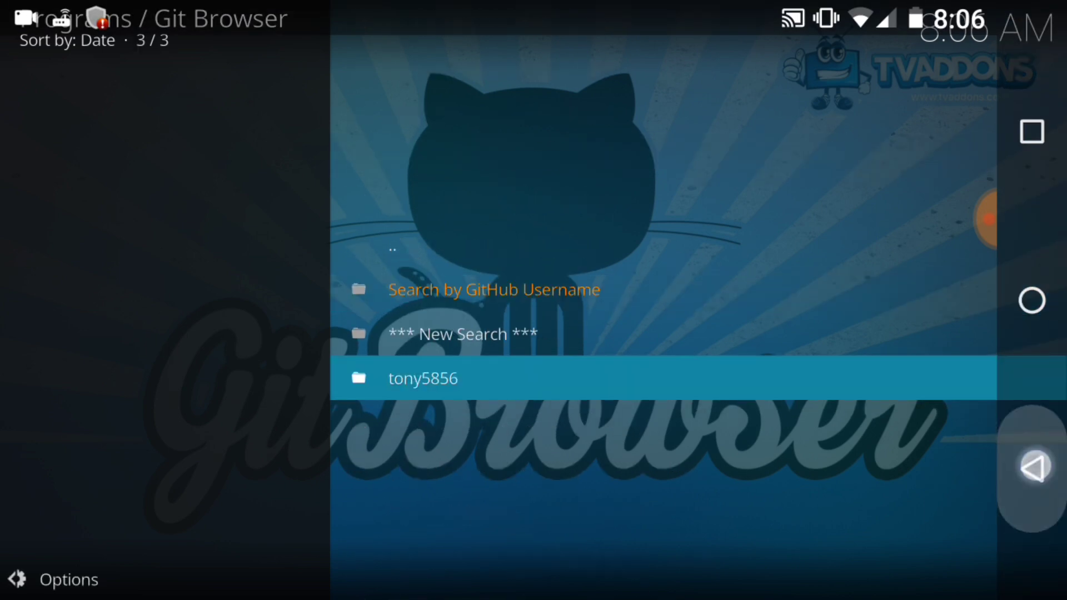
left_click(1033, 467)
left_click(1033, 467)
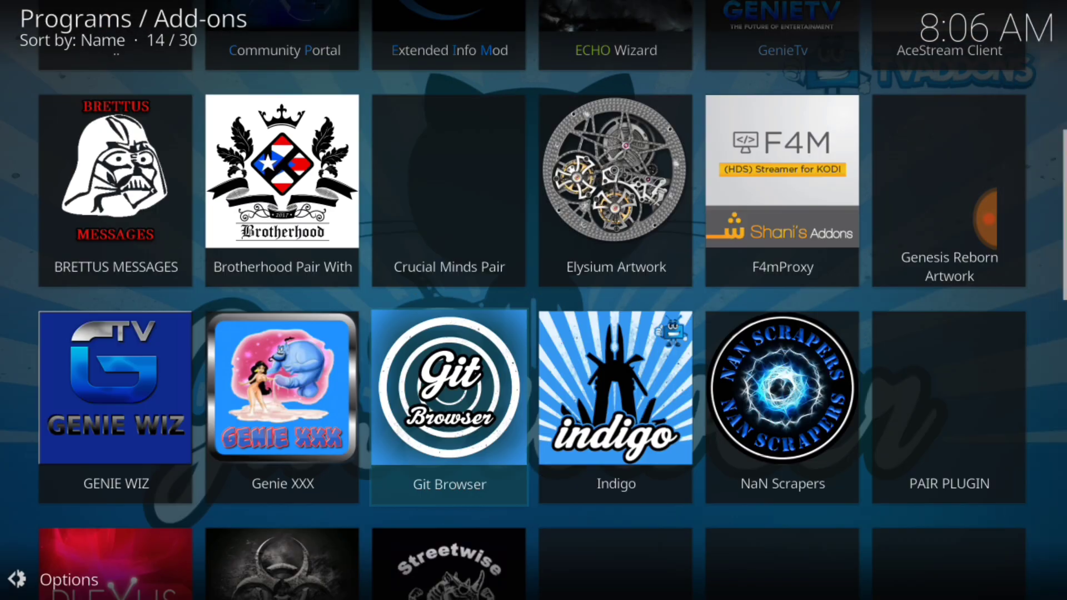
left_click_drag(1065, 475, 1020, 476)
left_click(1032, 467)
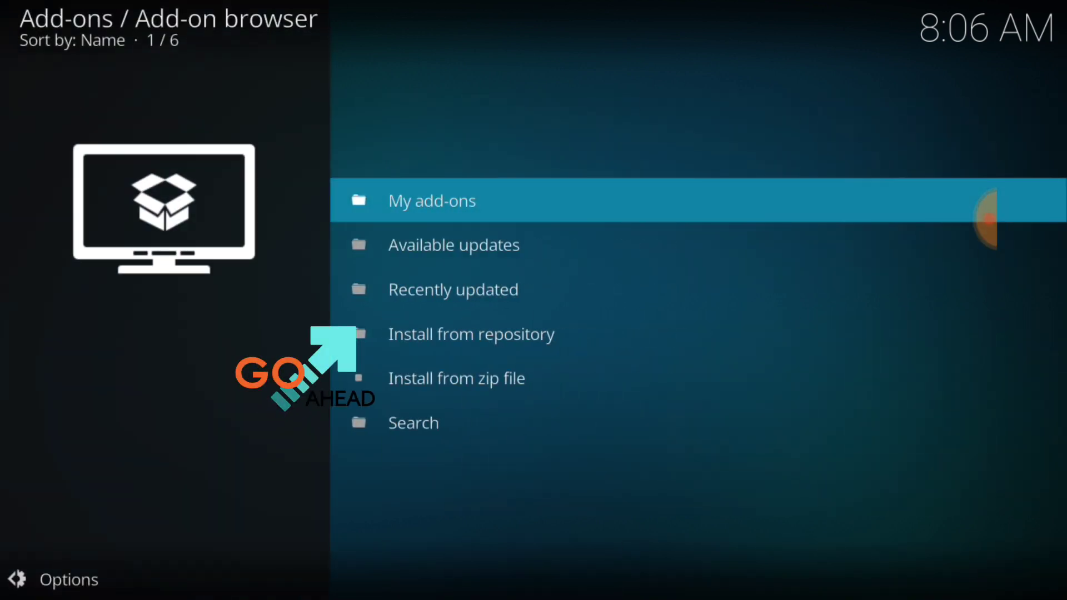
left_click(543, 334)
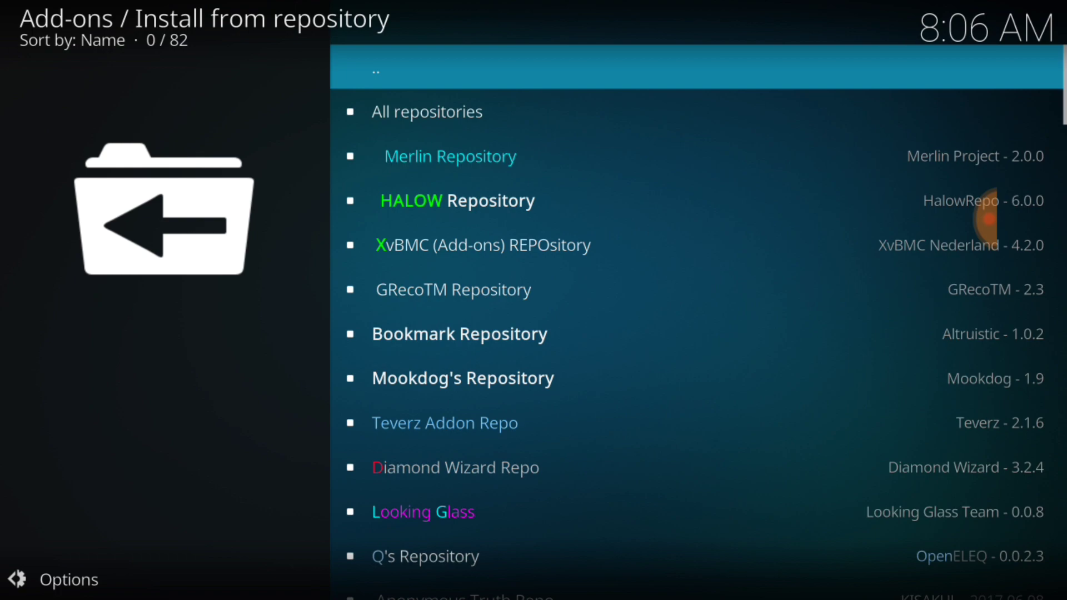
left_click_drag(734, 501, 776, 191)
left_click_drag(806, 445, 810, 155)
mouse_move(803, 278)
left_mouse_down()
mouse_move(799, 357)
mouse_move(801, 291)
left_mouse_up()
left_click(800, 289)
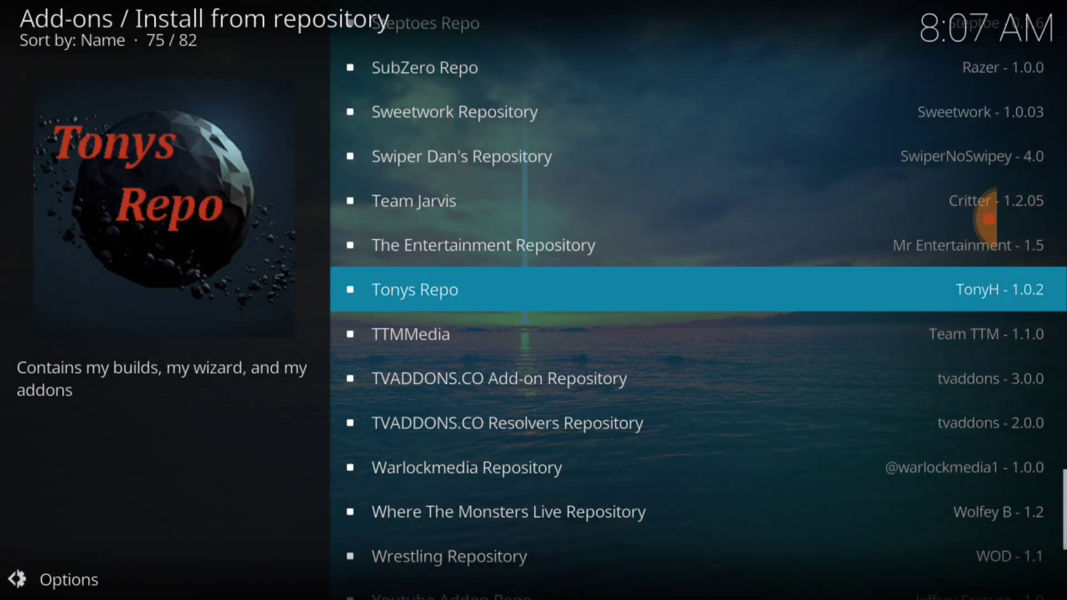
left_click(583, 297)
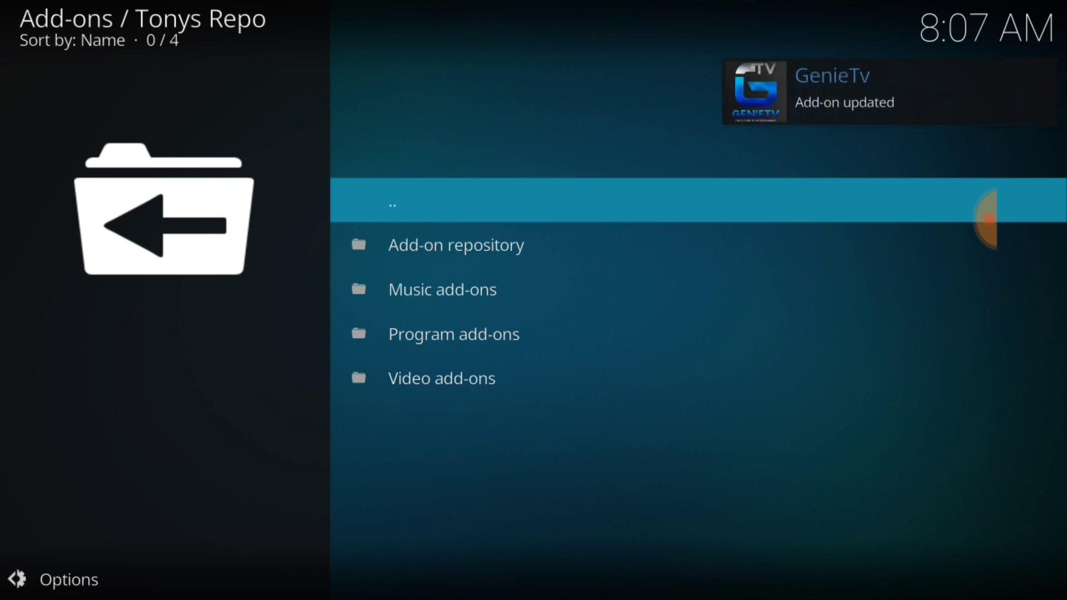
Step: Install Conflux Addon from the video add-ons of Tonys Repo
left_click(442, 379)
key("Return")
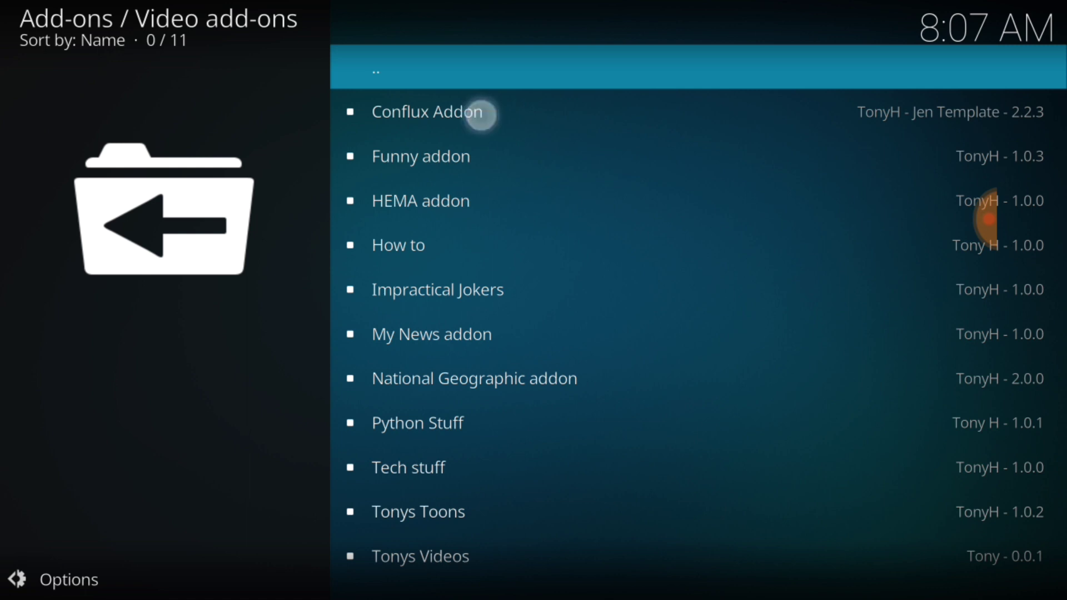
key("Down")
left_click(452, 112)
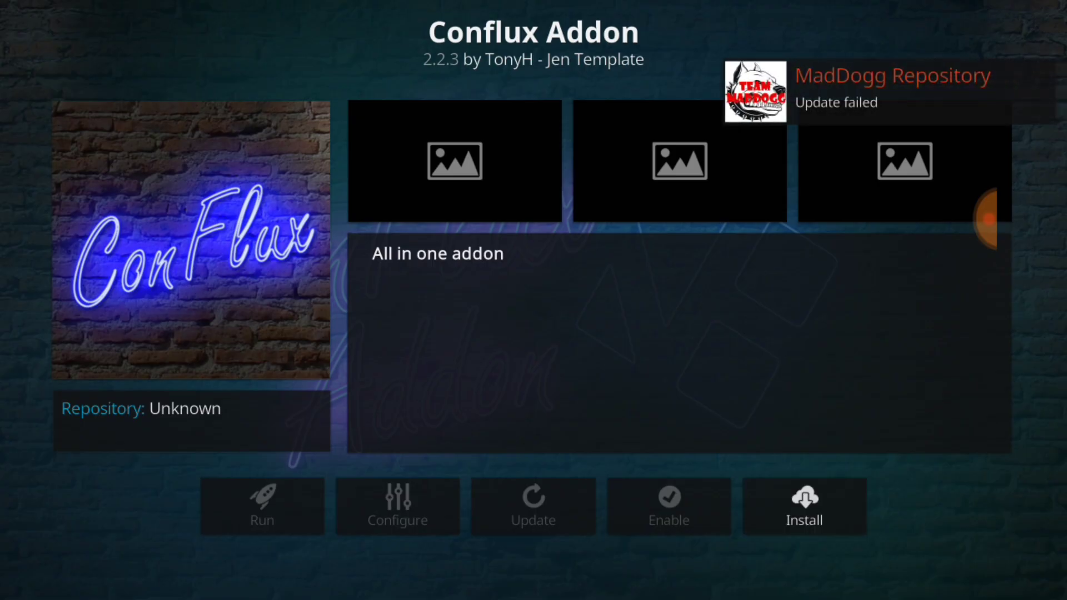
left_click(804, 505)
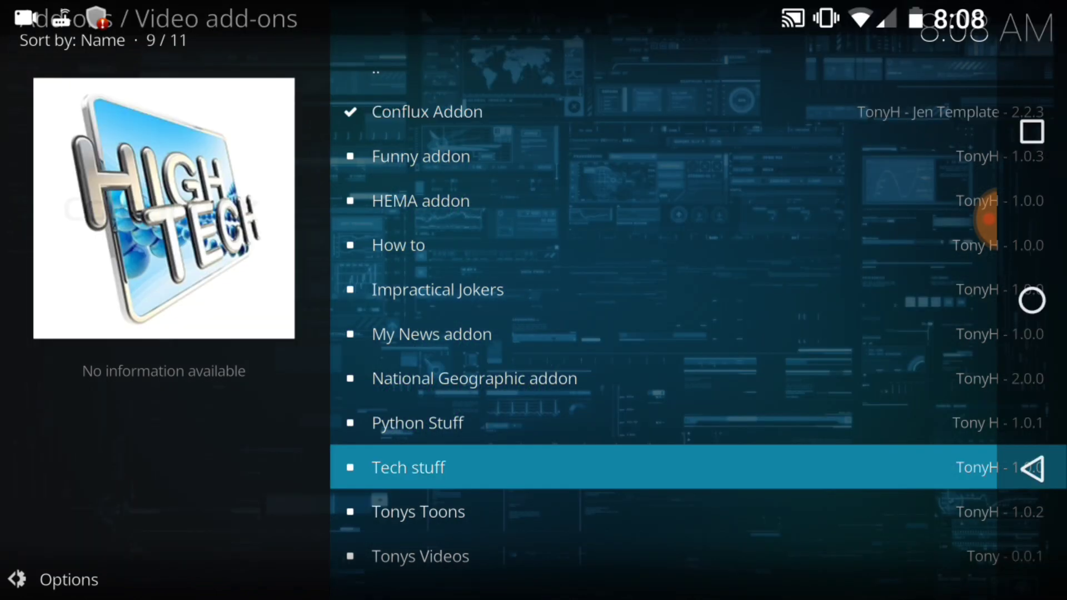
Step: Return to the Add-ons overview and open Conflux Addon from the installed video add-ons
left_click(1031, 467)
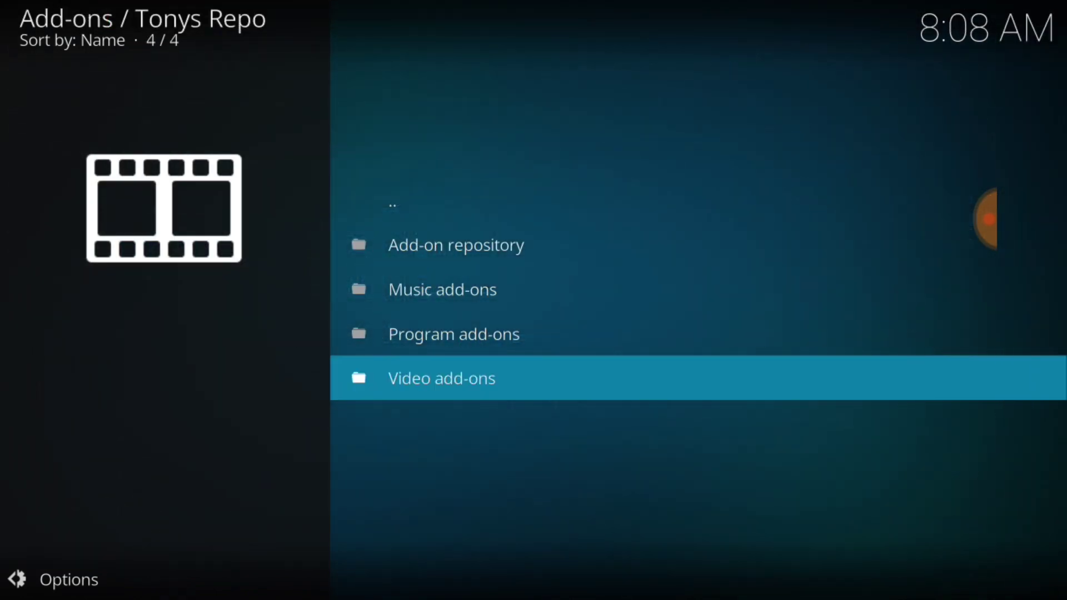
left_click_drag(1065, 464, 1006, 462)
left_click(1032, 470)
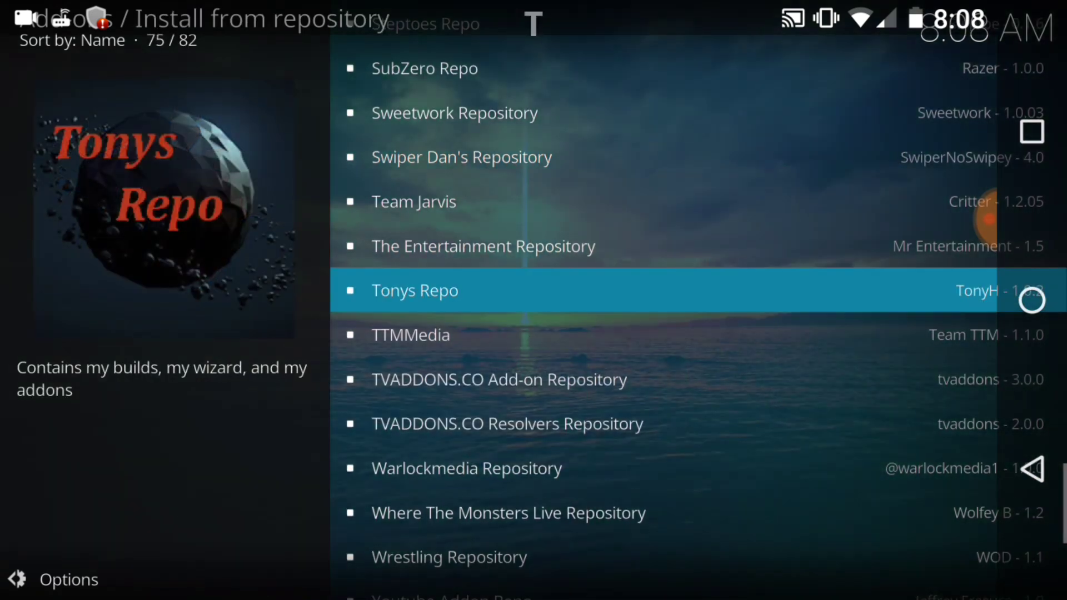
left_click(1032, 468)
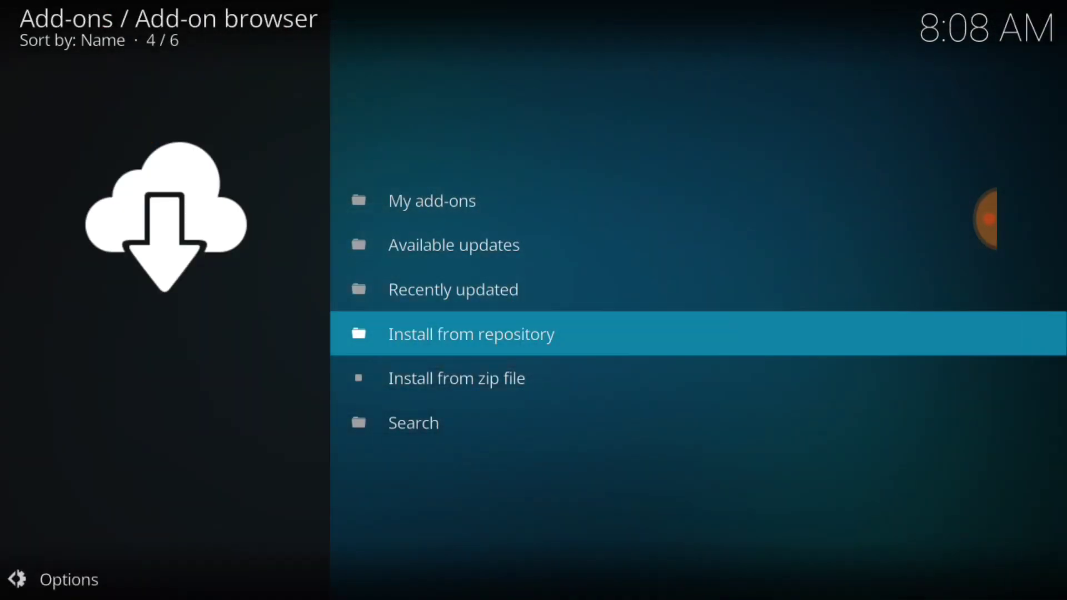
left_click_drag(1064, 464, 1005, 462)
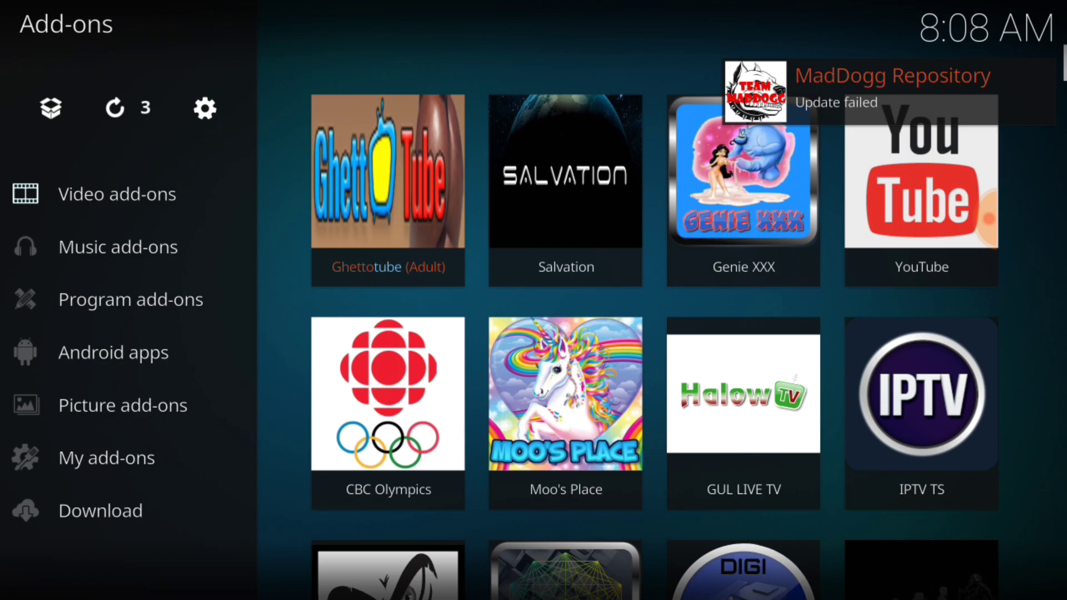
scroll(655, 333, "down", 10)
scroll(655, 334, "down", 15)
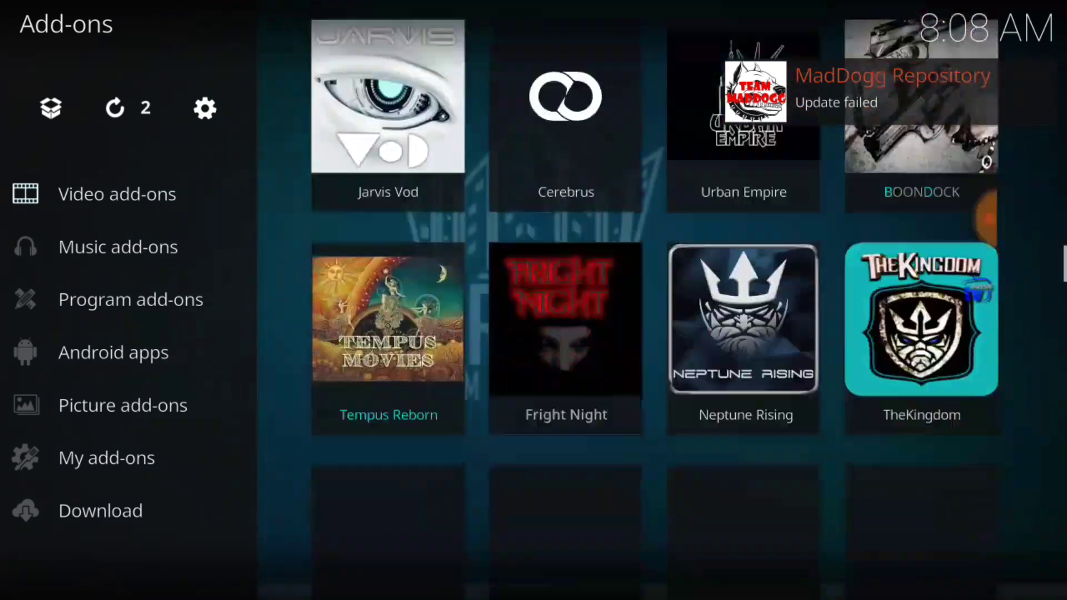
scroll(655, 334, "down", 15)
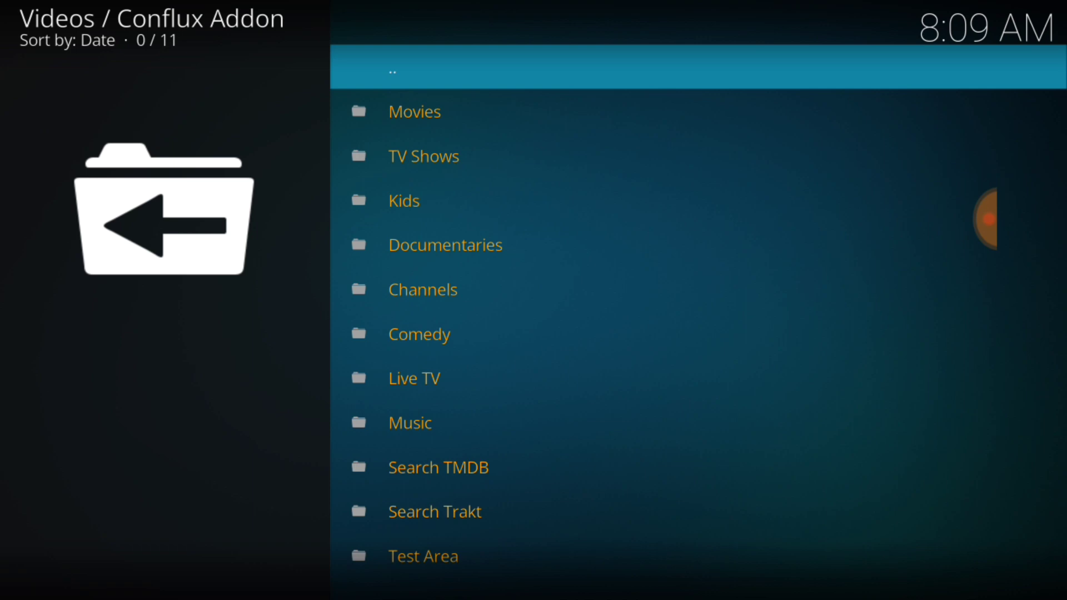
Step: View the Tony's Movies list in Conflux Addon's Movies category, and go back to the movie categories
key("Down")
key("Return")
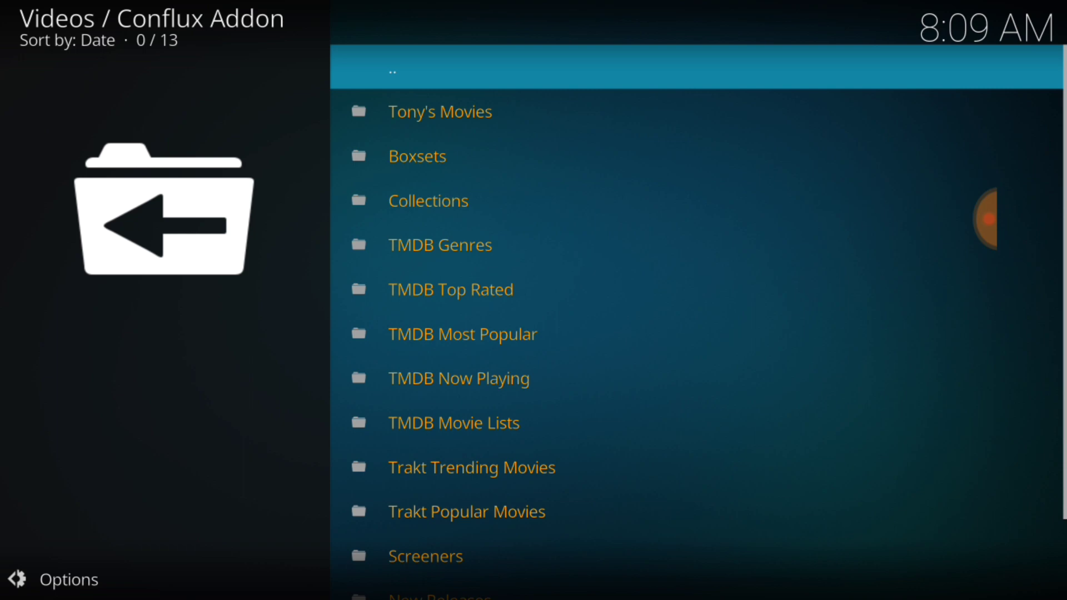
key("Down")
key("Return")
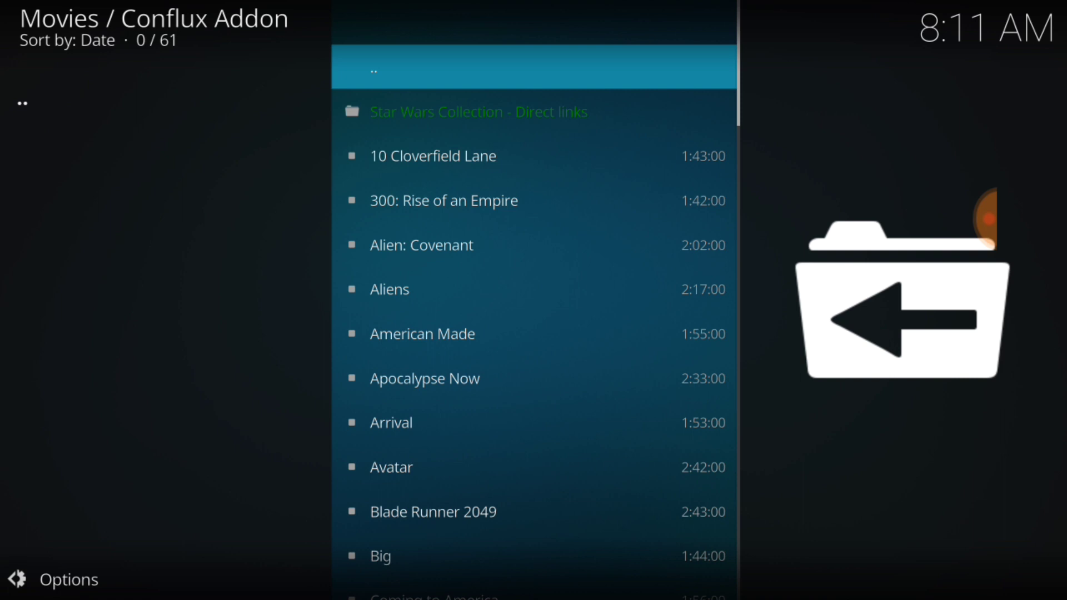
left_click_drag(1064, 487, 1004, 481)
left_click(1033, 470)
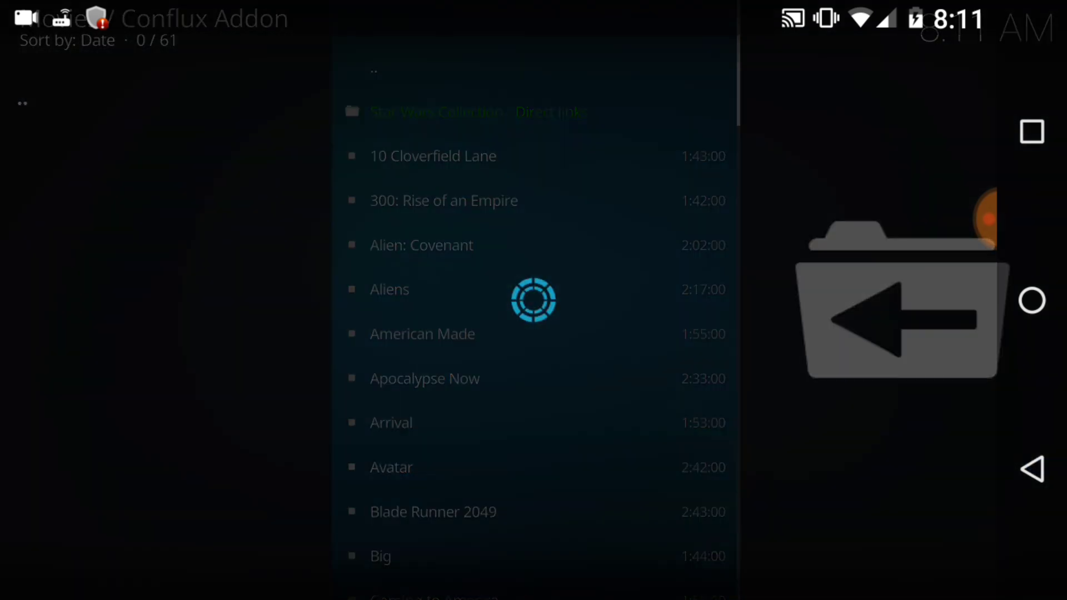
Step: Leave Conflux Addon's movie list for the home screen, and reopen Conflux Addon from the installed video add-ons
left_click(1025, 469)
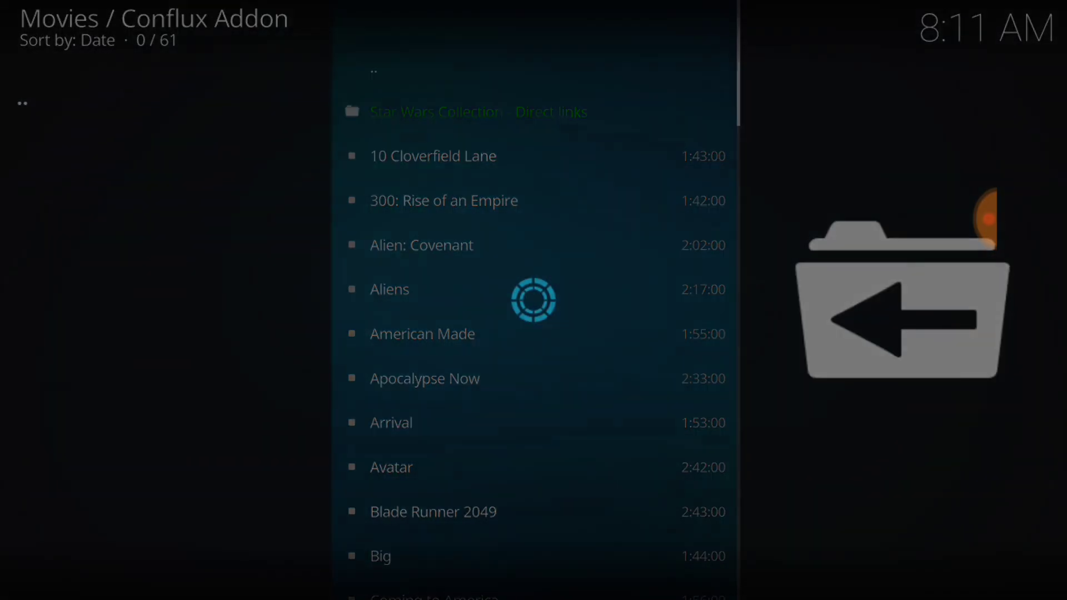
left_click_drag(1065, 471, 990, 471)
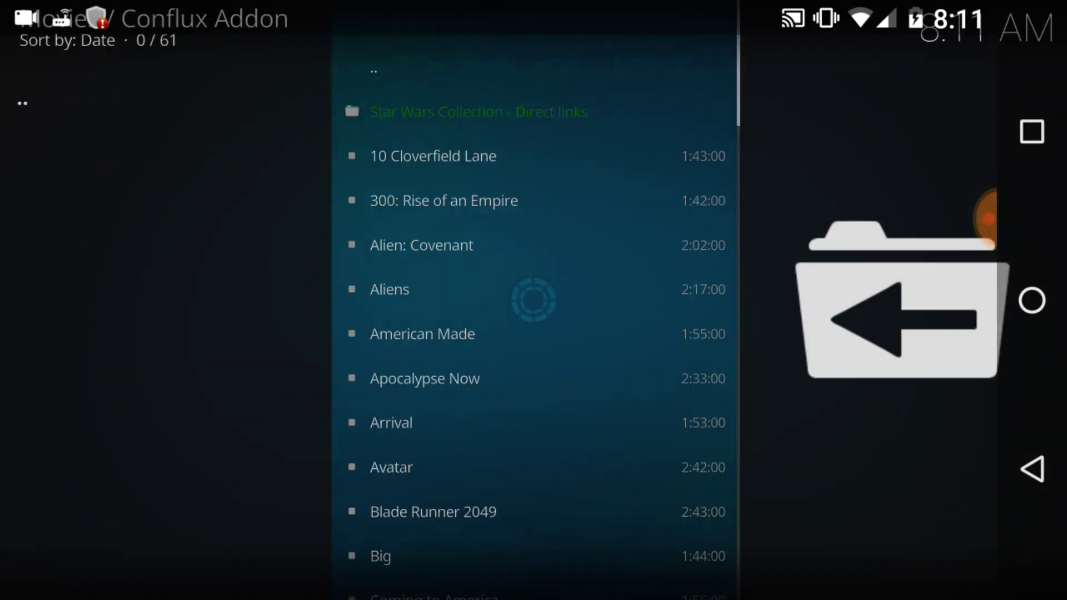
left_click(1030, 467)
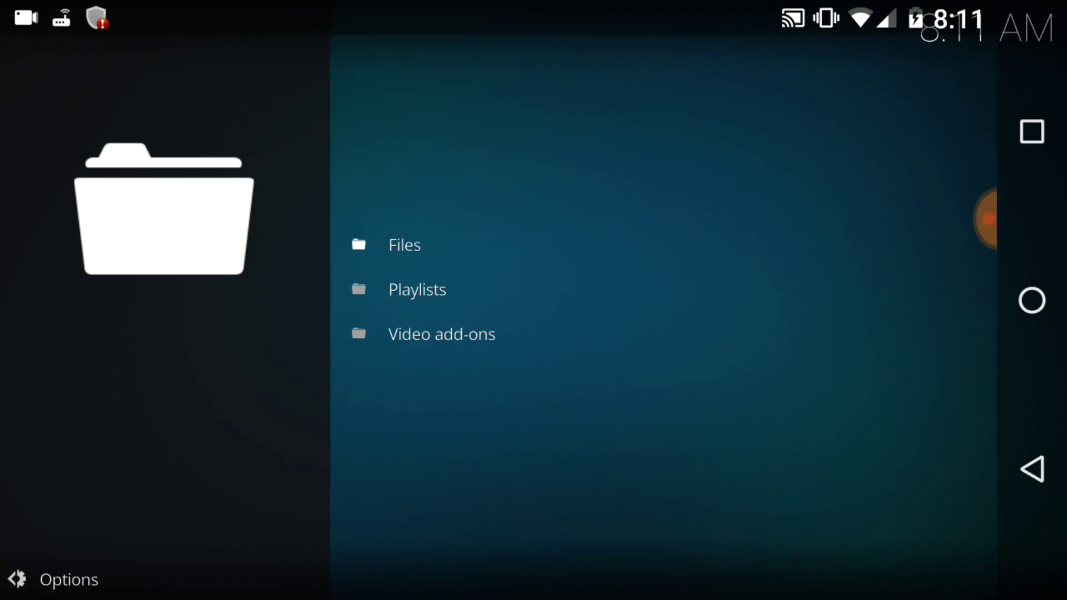
left_click(1034, 468)
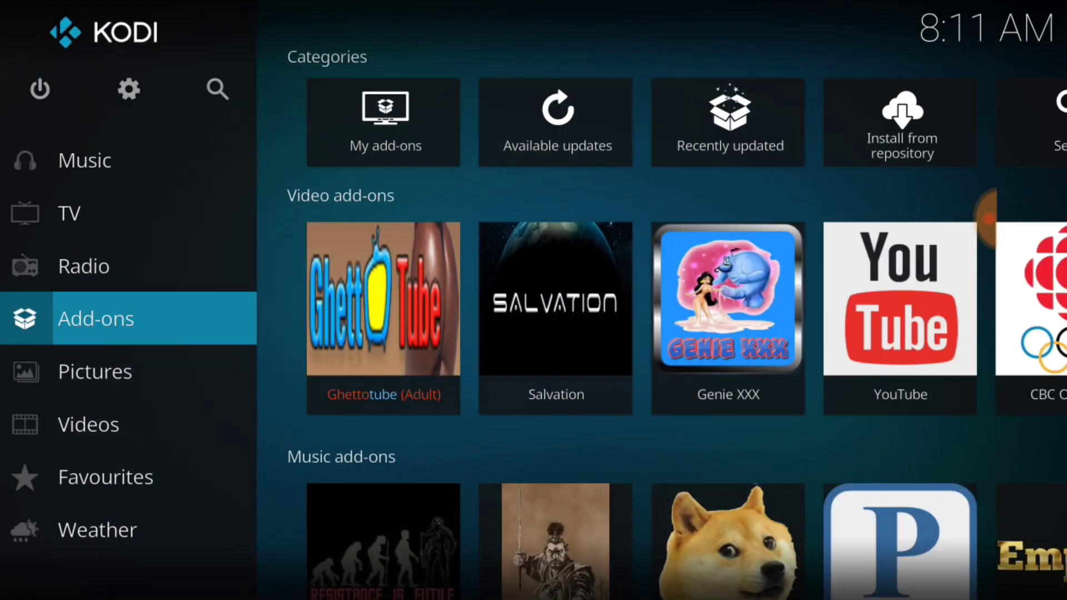
left_click(199, 331)
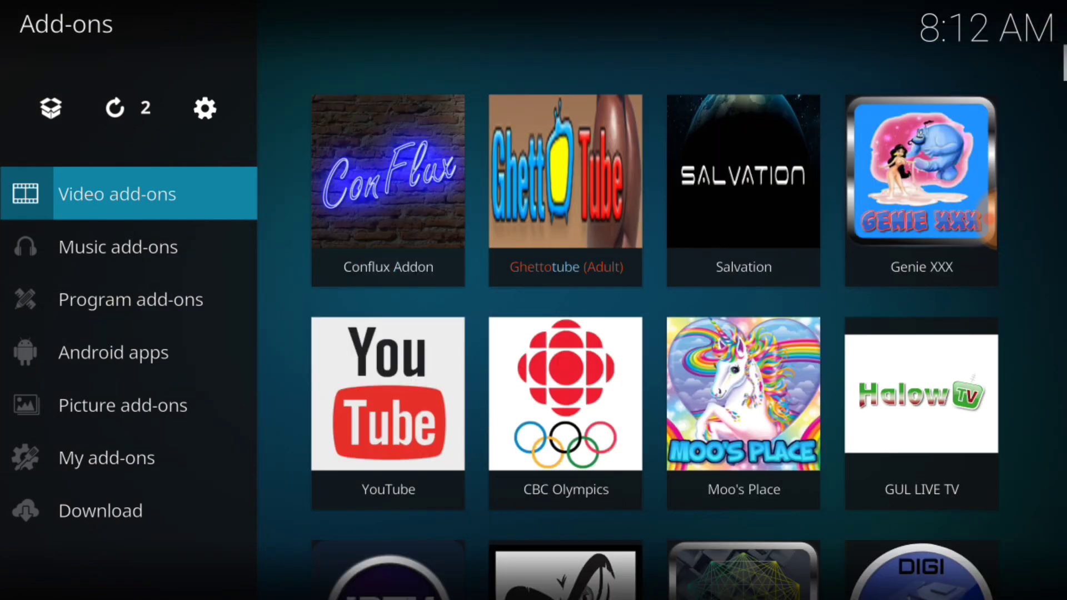
left_click(388, 189)
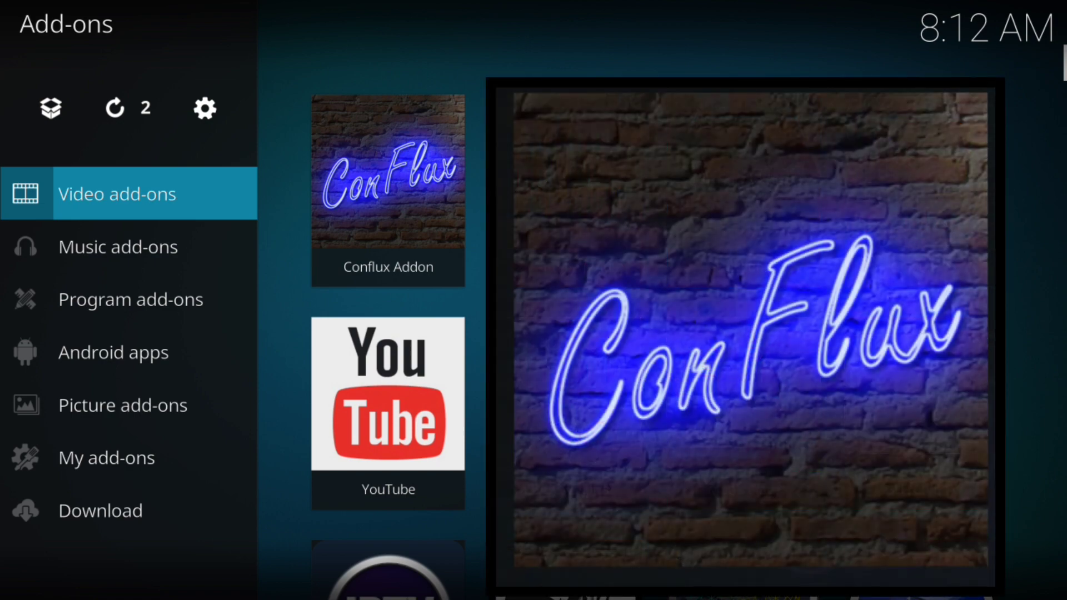